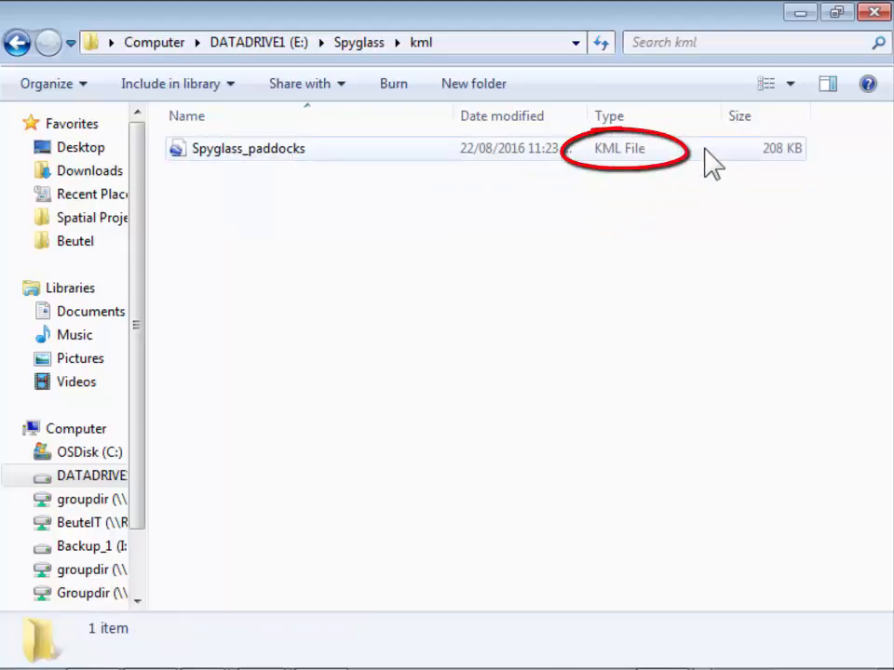
# Check the Spyglass_paddocks KMZ in the kmz folder, then open E:\Spyglass\shape with its seven shapefile files.
pyautogui.click(345, 42)
pyautogui.doubleClick(338, 197)
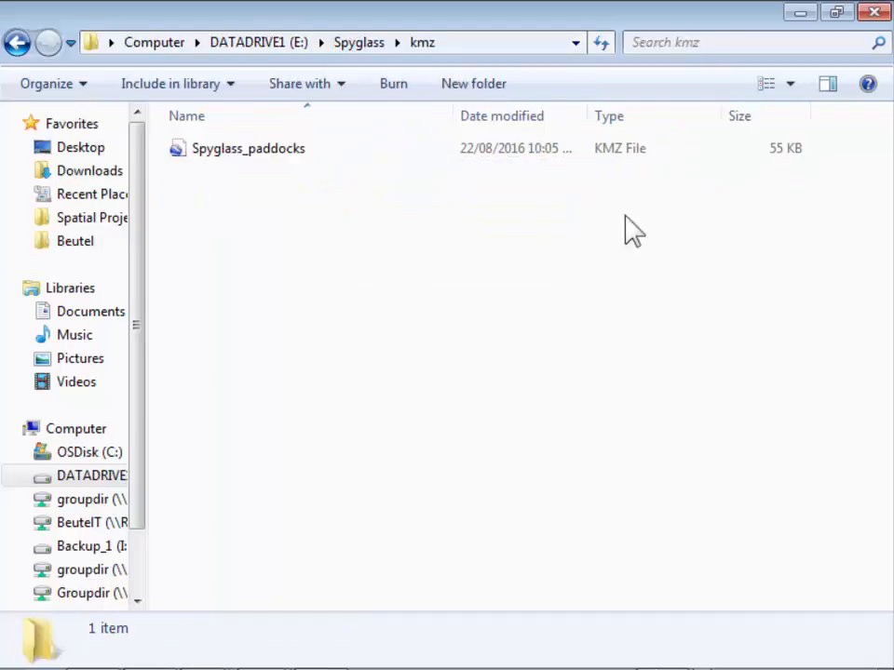
pyautogui.click(714, 149)
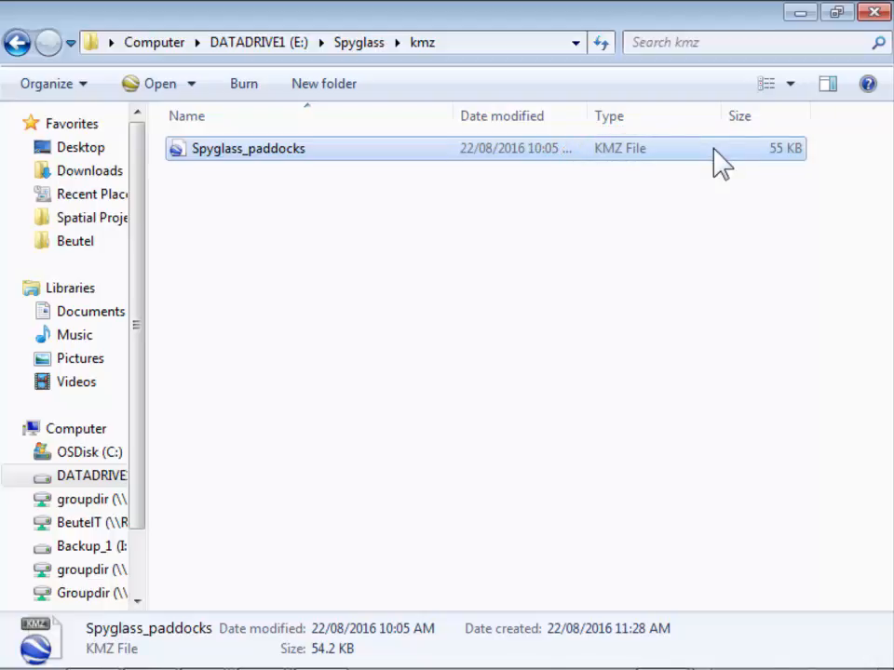
pyautogui.click(342, 43)
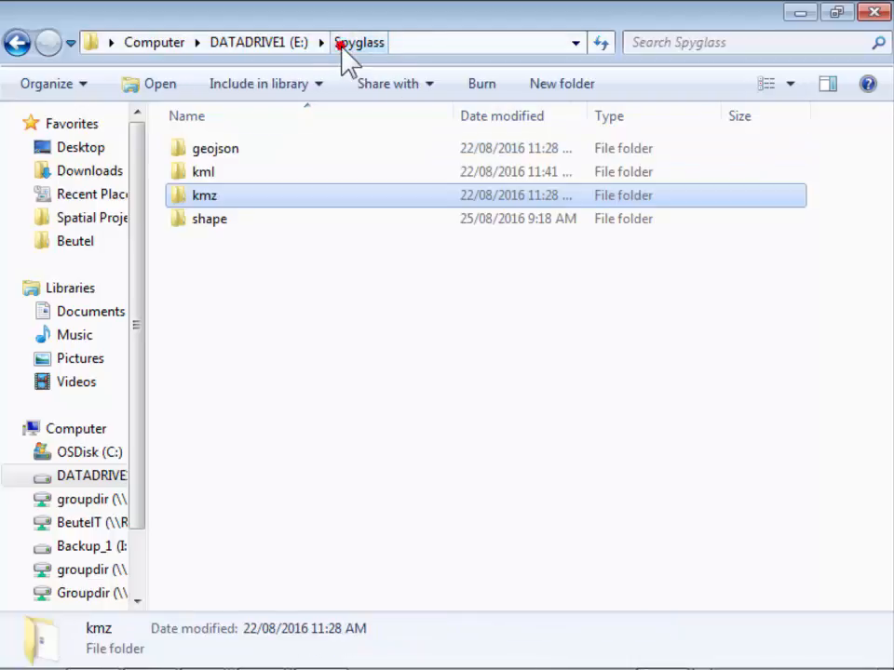
pyautogui.click(768, 219)
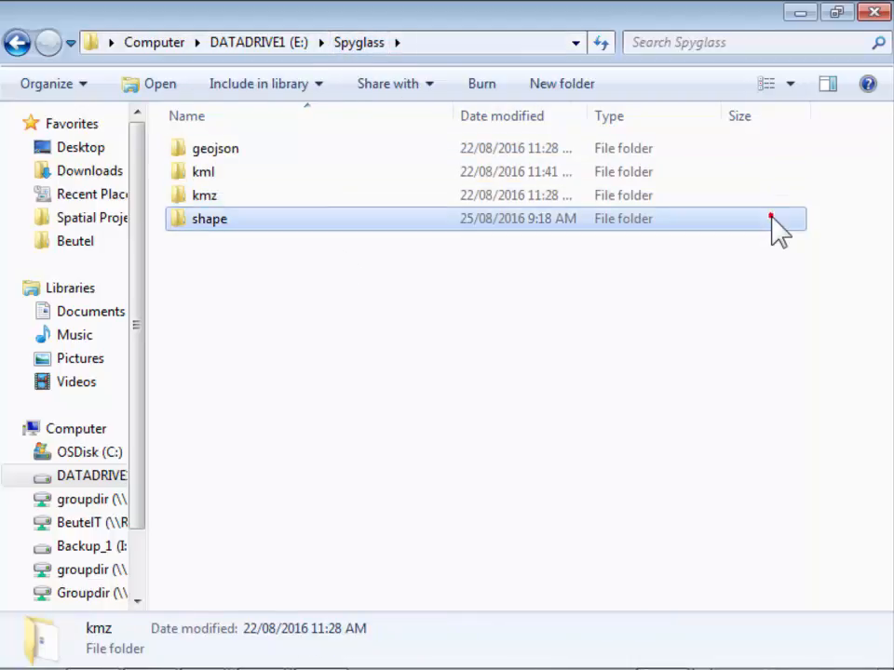
pyautogui.doubleClick(285, 233)
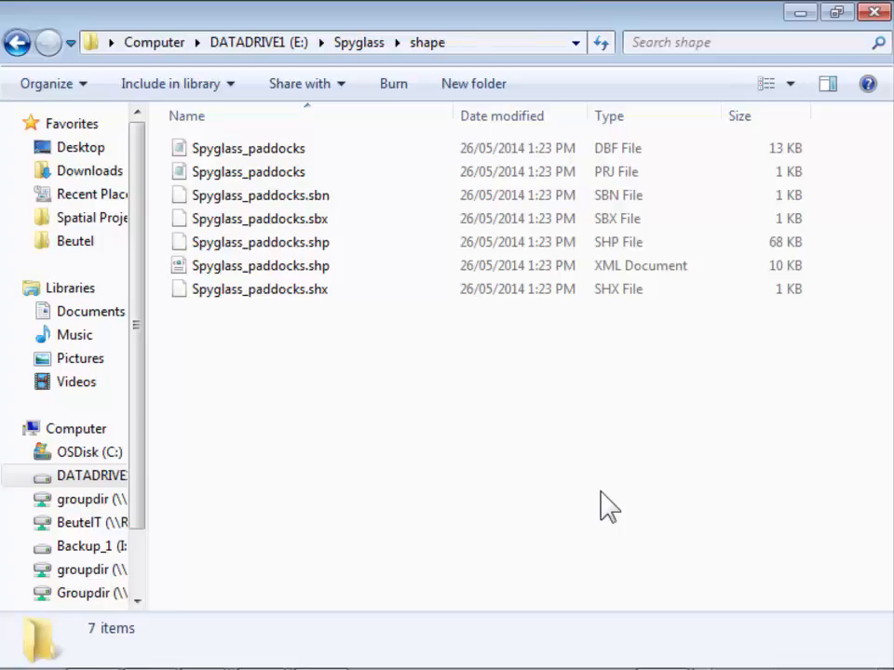
# Compress the seven Spyglass_paddocks files into a Spyglass_paddocks zip folder, then reselect the DBF file.
pyautogui.click(263, 149)
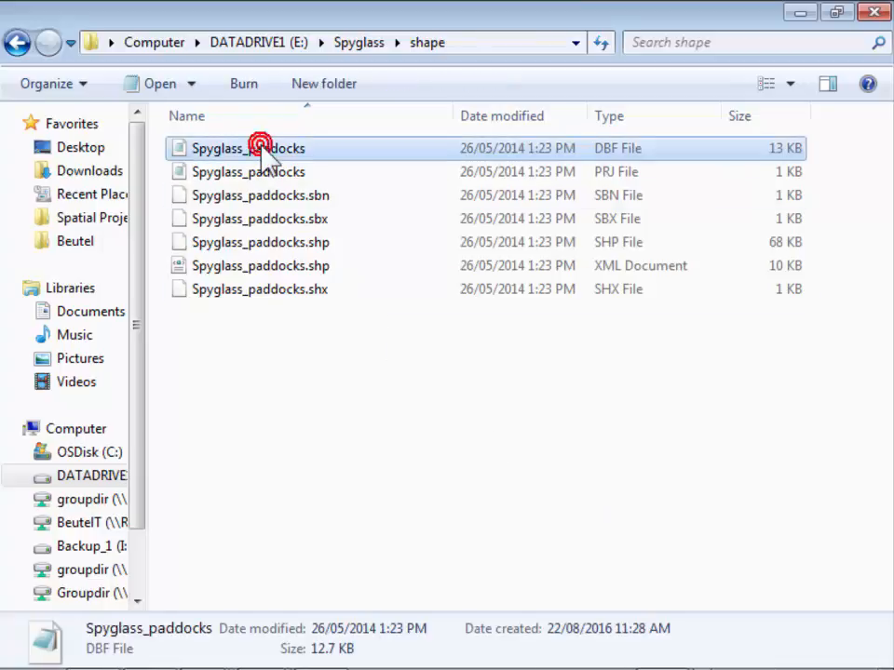
pyautogui.keyDown('shift'); pyautogui.click(266, 299); pyautogui.keyUp('shift')
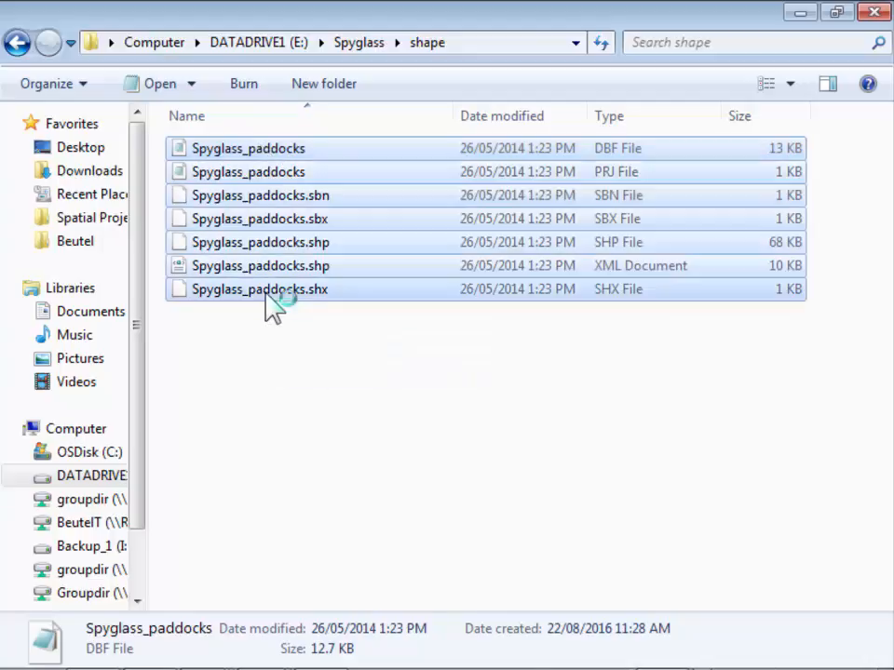
pyautogui.rightClick(266, 300)
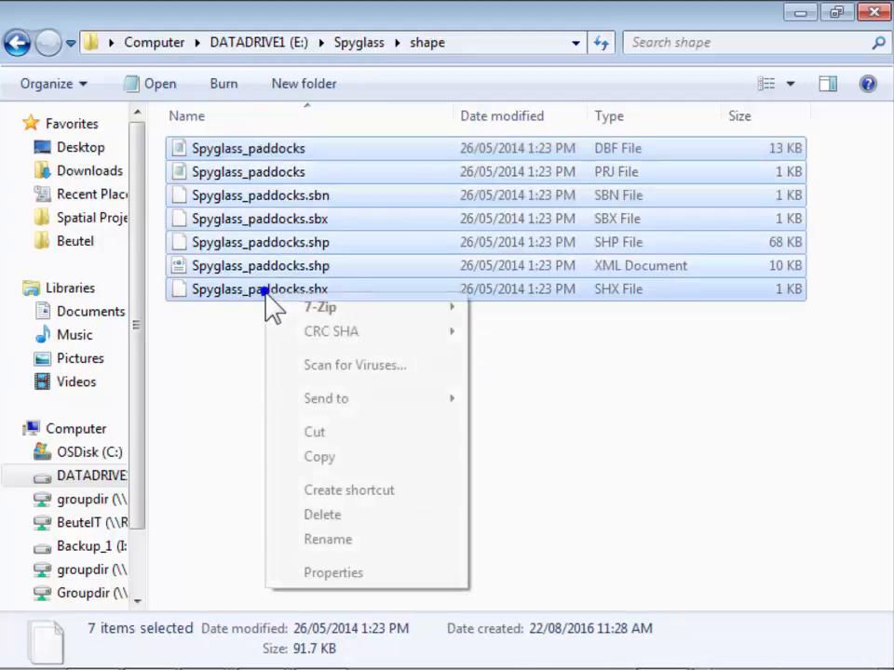
pyautogui.moveTo(350, 400)
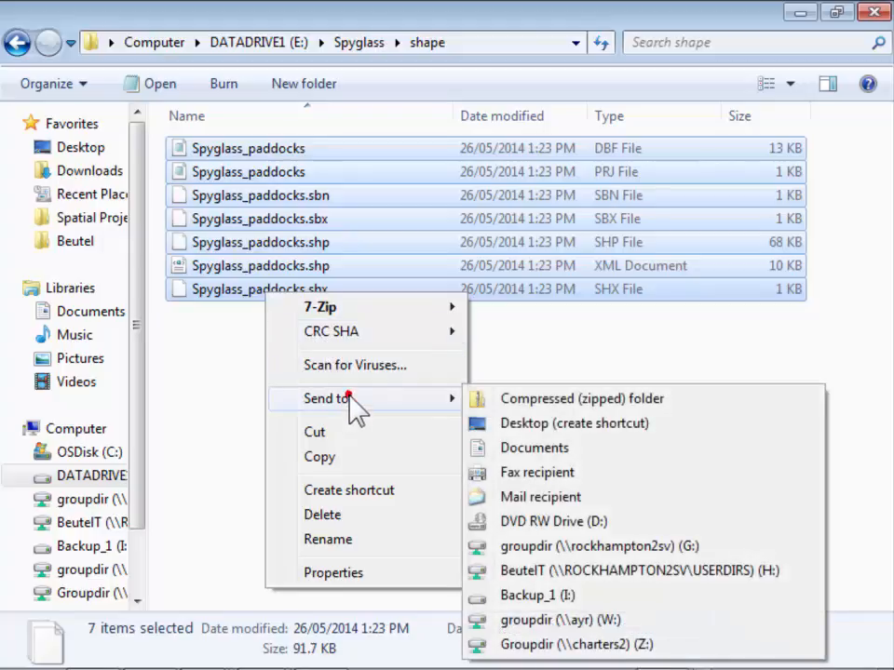
pyautogui.click(538, 400)
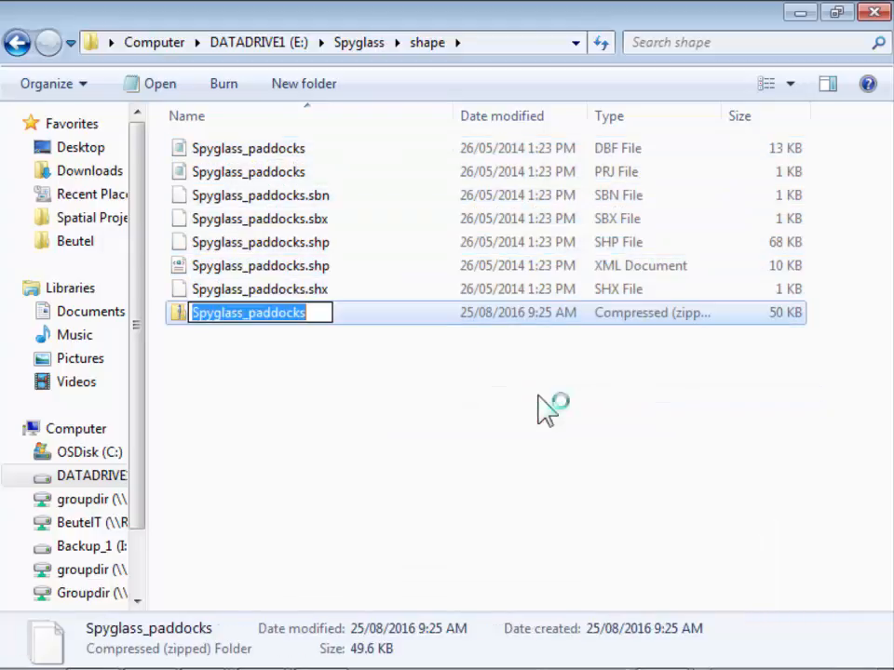
pyautogui.click(407, 315)
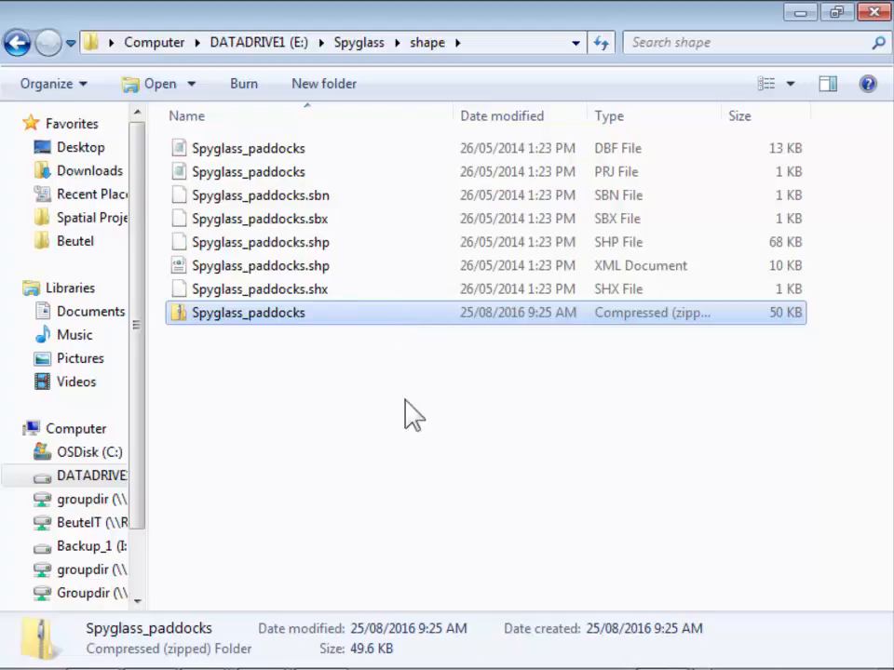
pyautogui.click(421, 485)
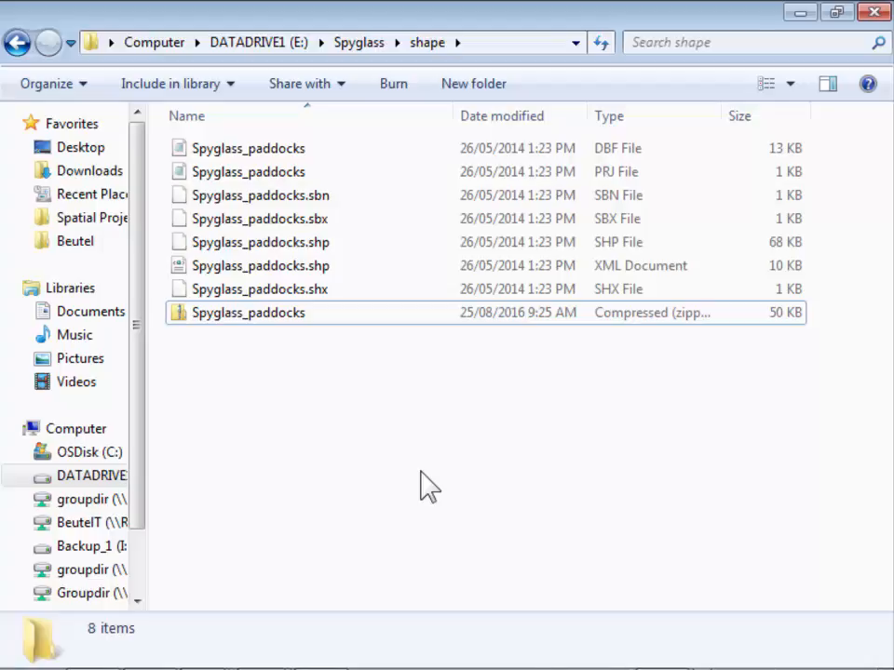
pyautogui.click(400, 151)
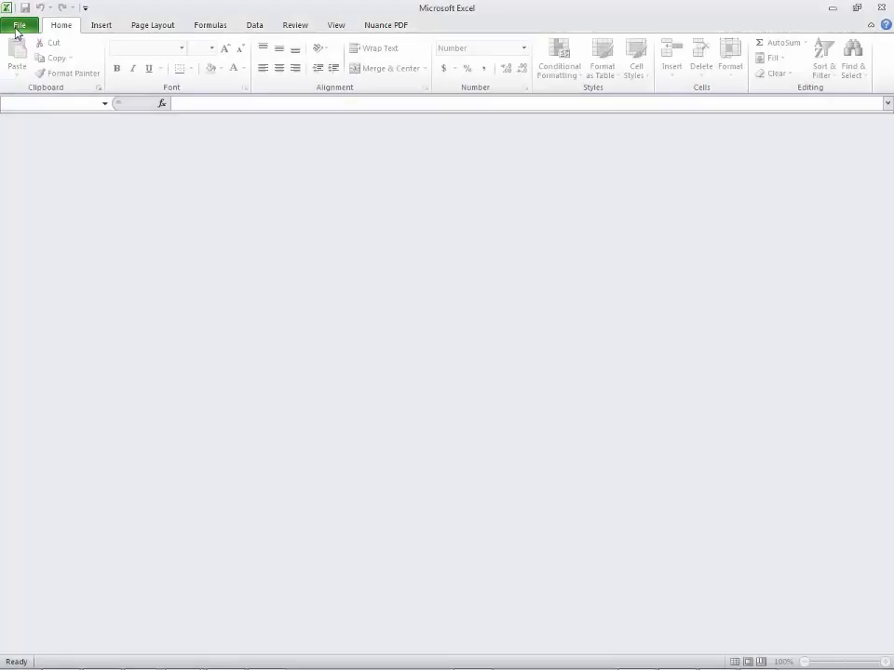
# Open the Spyglass_paddocks DBF table from the shape folder in Excel using the dBase Files filter.
pyautogui.click(17, 28)
pyautogui.click(29, 86)
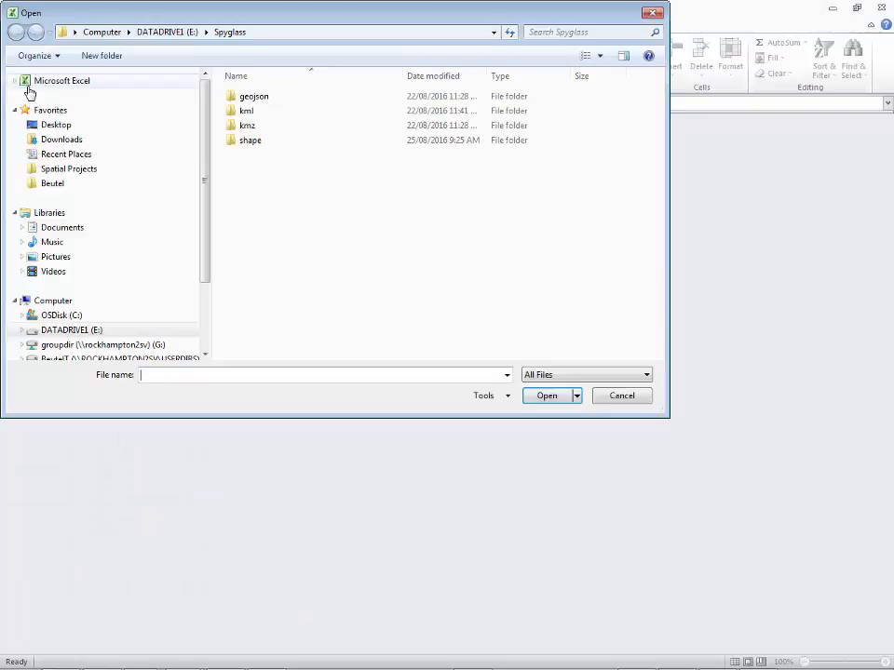
pyautogui.doubleClick(249, 140)
pyautogui.click(568, 374)
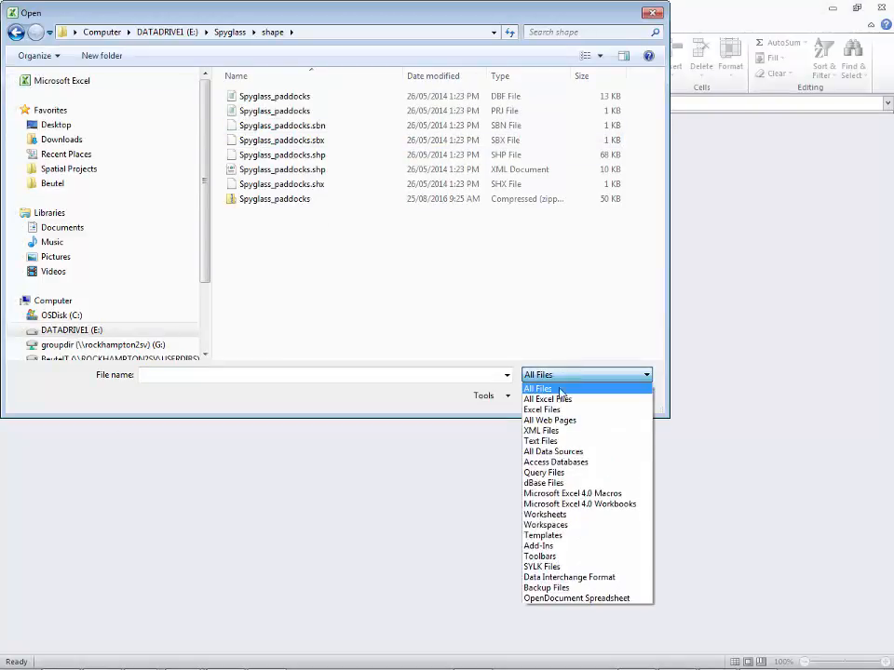
pyautogui.click(535, 483)
pyautogui.click(303, 100)
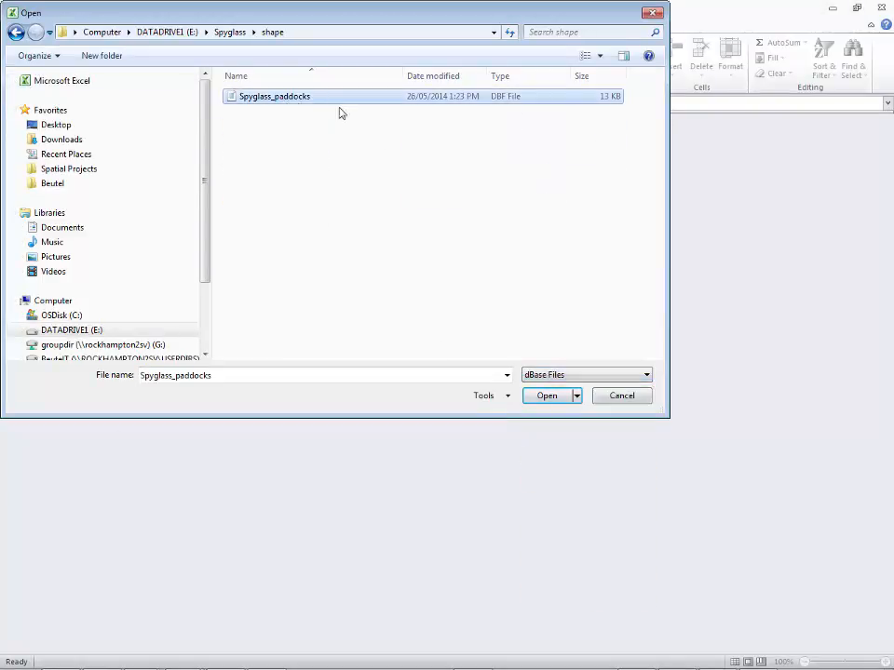
pyautogui.click(546, 396)
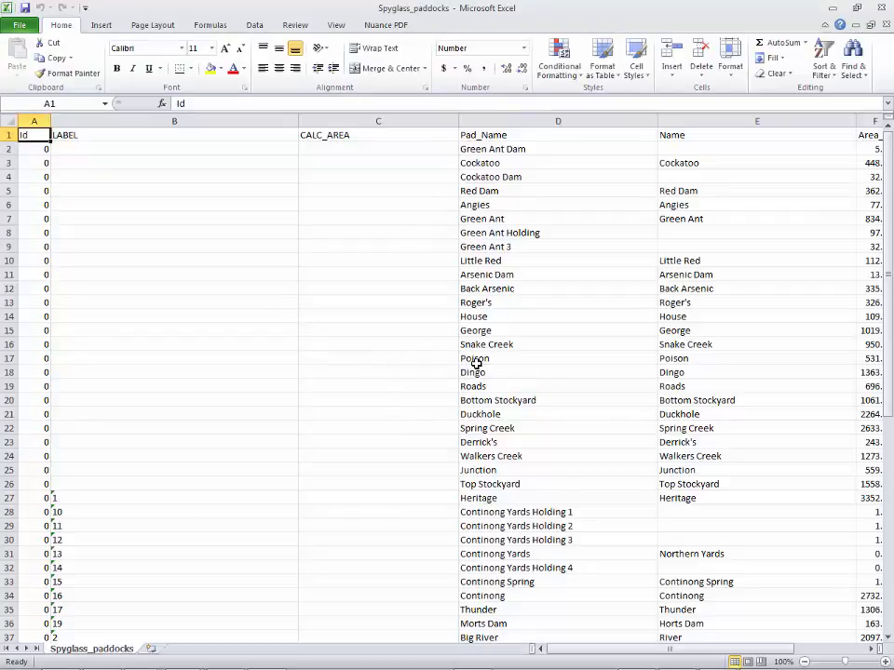
# Inspect the LABEL, CALC_AREA, Pad_Name and Name columns, confirming the Pad_Name heading, then close Excel.
pyautogui.click(5, 149)
pyautogui.click(6, 162)
pyautogui.click(9, 176)
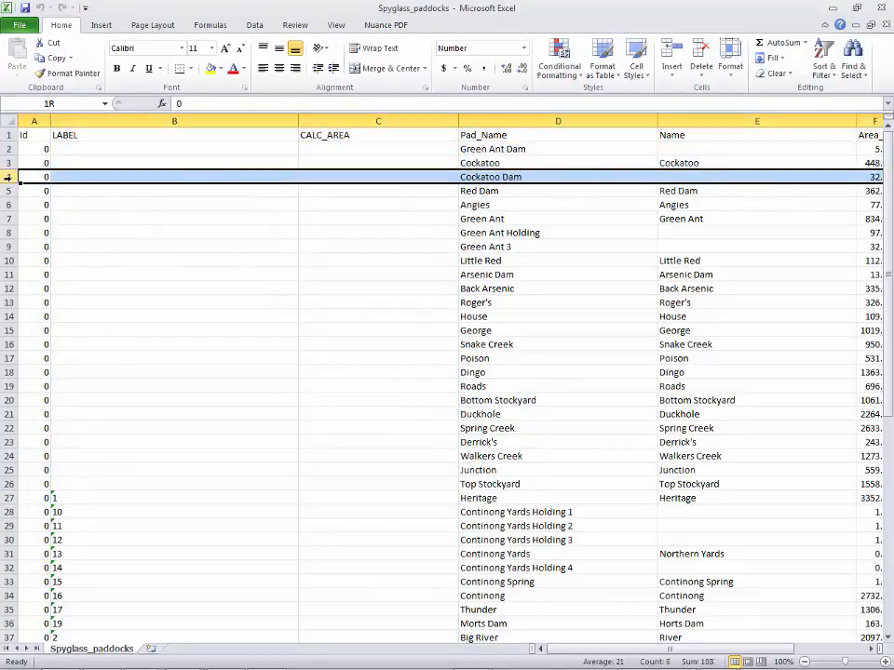
pyautogui.click(9, 190)
pyautogui.moveTo(108, 121); pyautogui.dragTo(282, 118)
pyautogui.click(377, 120)
pyautogui.click(559, 120)
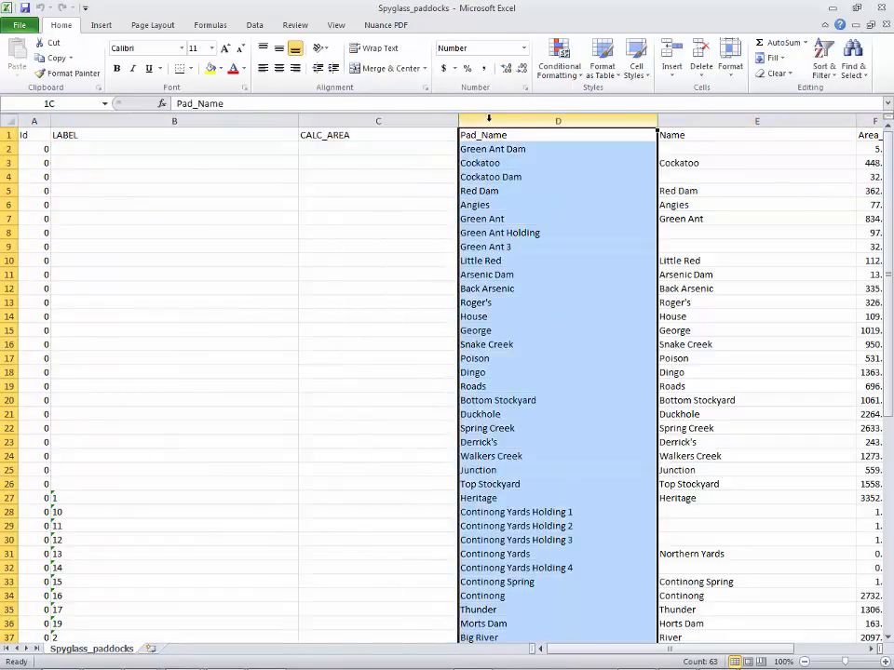
pyautogui.click(695, 121)
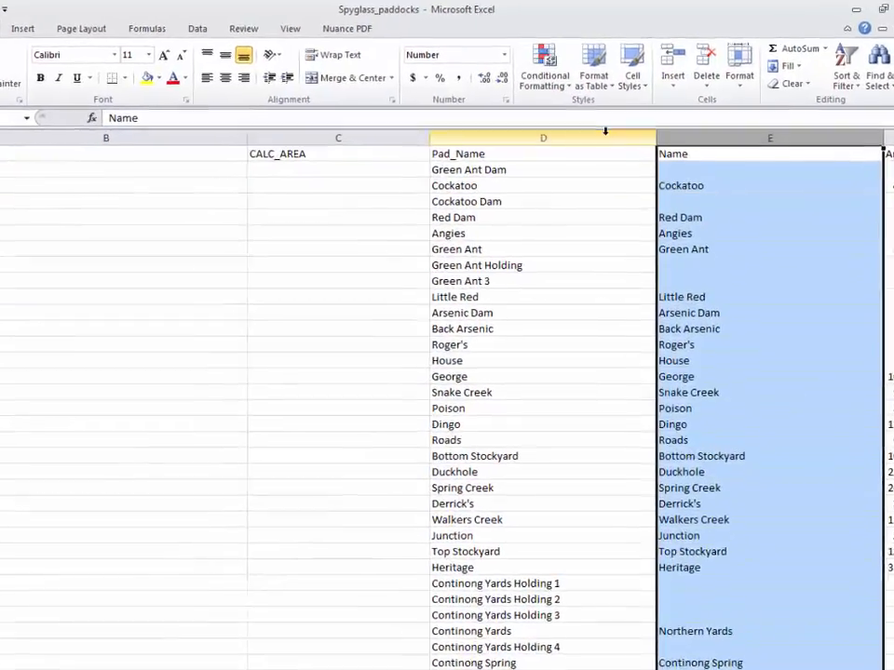
pyautogui.click(586, 120)
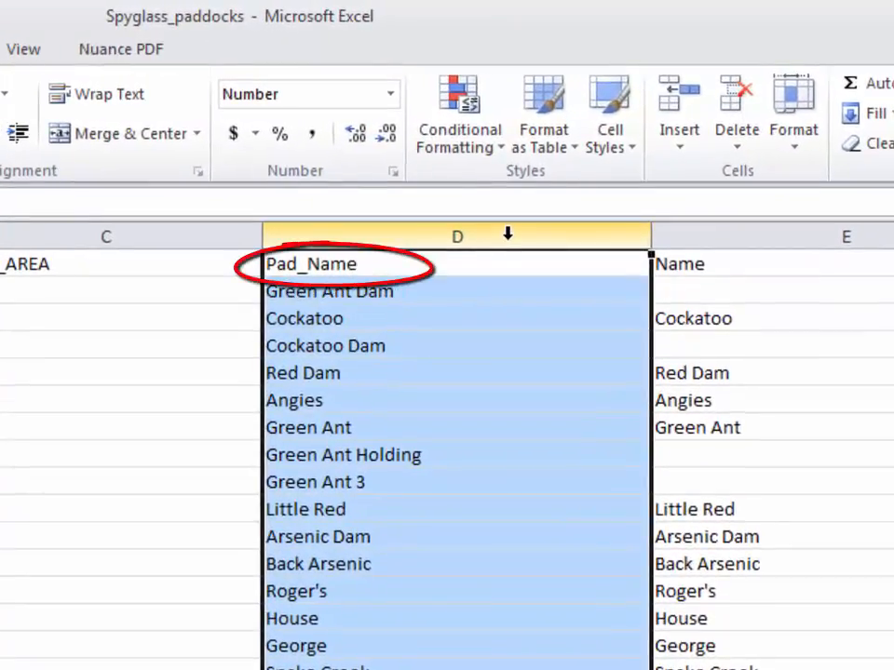
pyautogui.click(594, 268)
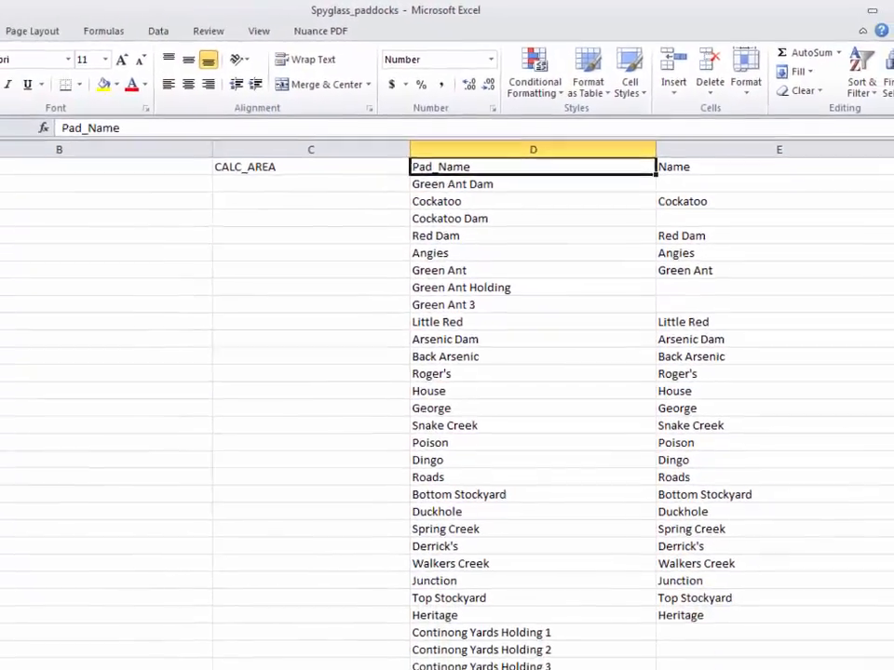
pyautogui.click(886, 12)
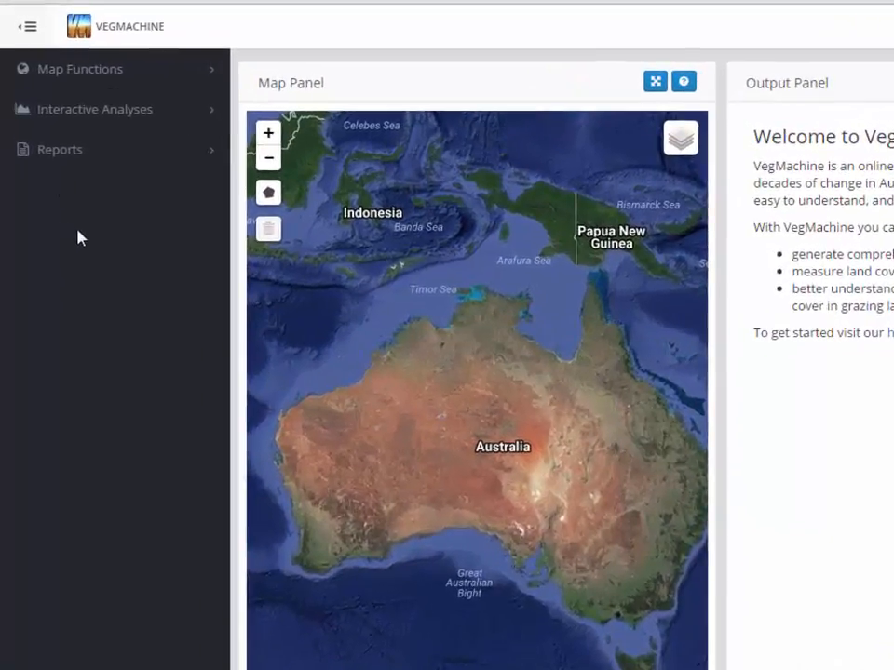
# Open the Import Polygons form from the Map Functions sidebar.
pyautogui.click(74, 75)
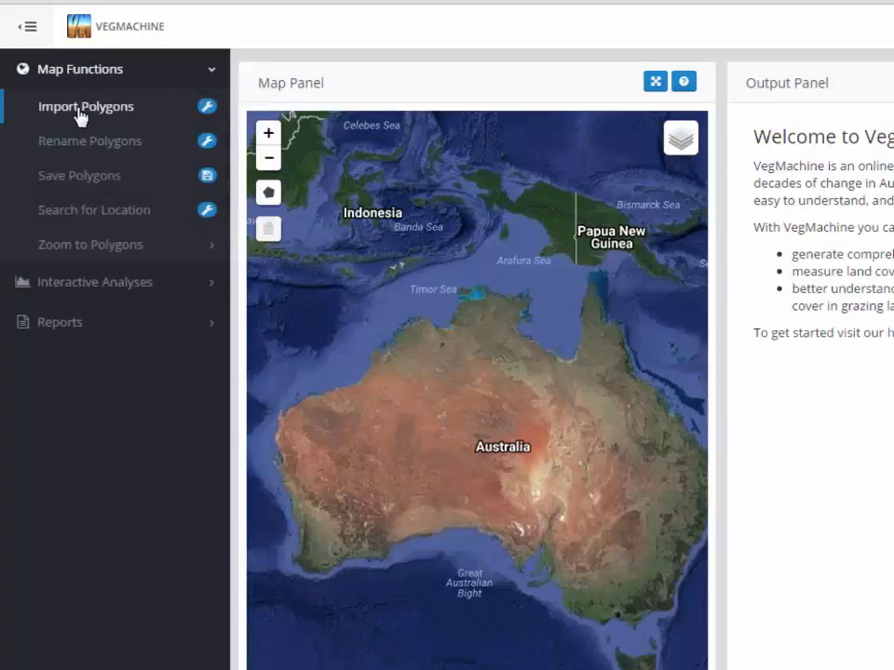
pyautogui.click(80, 110)
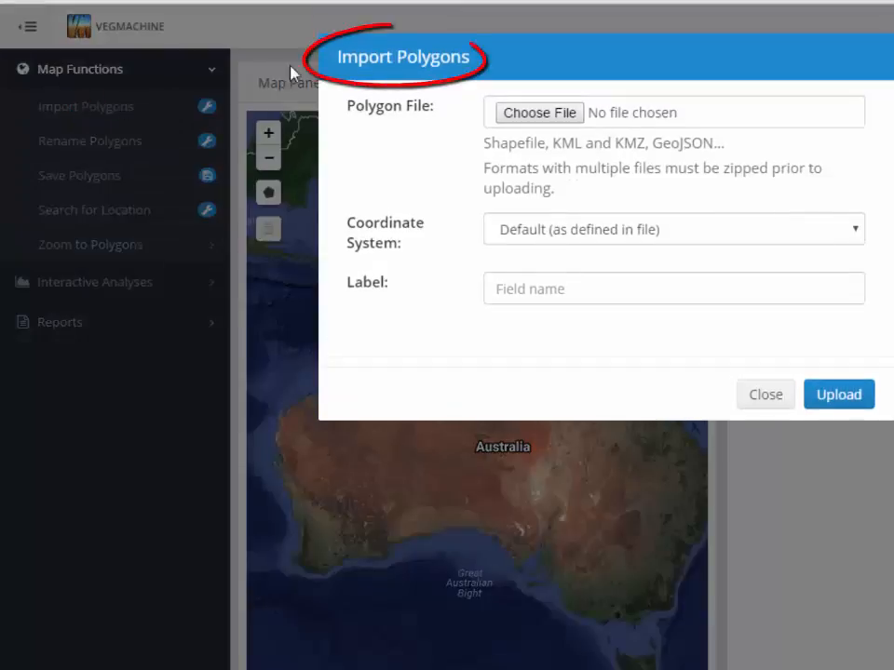
# Choose Spyglass_paddocks.zip as the polygon file.
pyautogui.moveTo(282, 74); pyautogui.dragTo(327, 61)
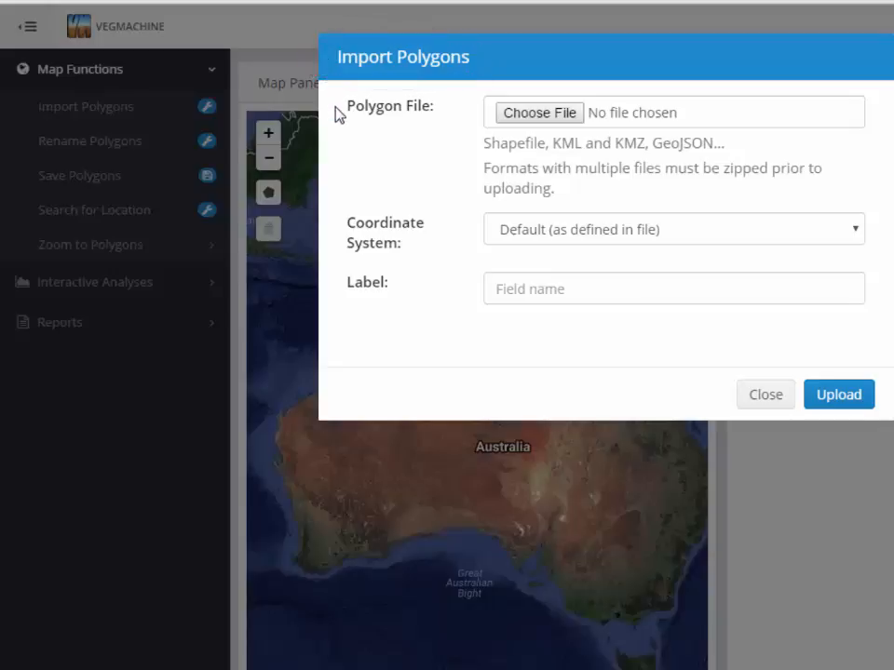
pyautogui.click(528, 113)
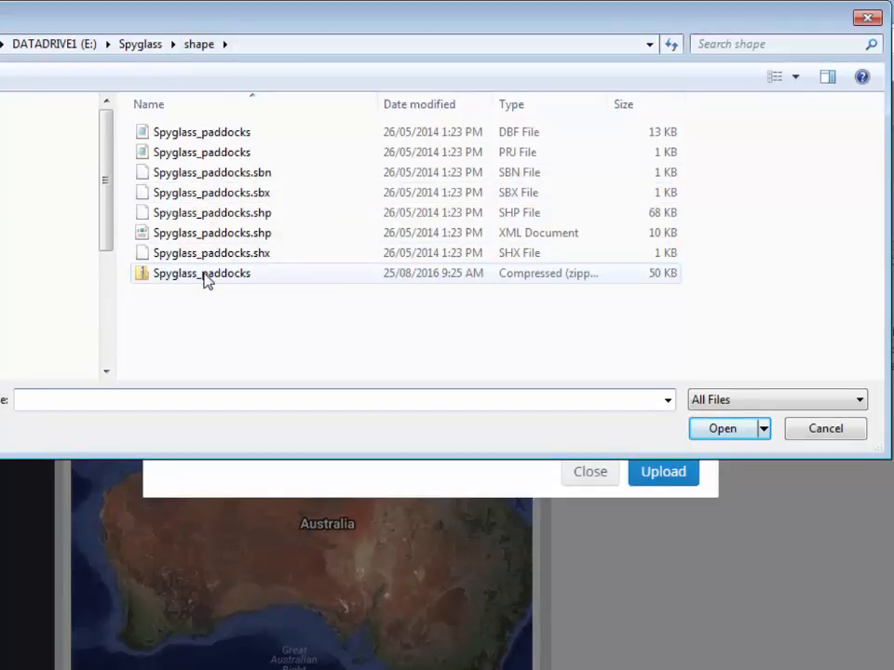
pyautogui.click(302, 284)
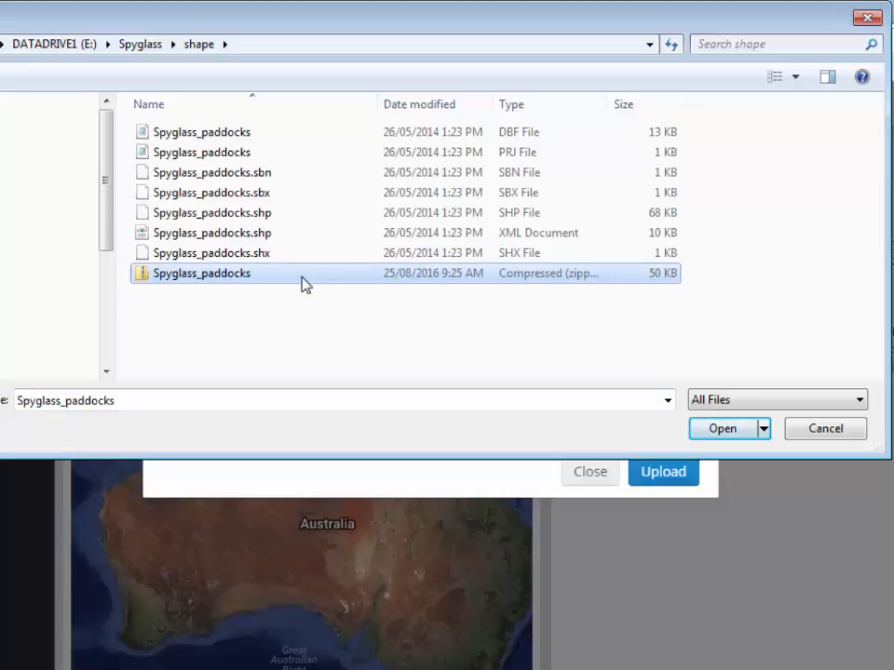
pyautogui.click(717, 430)
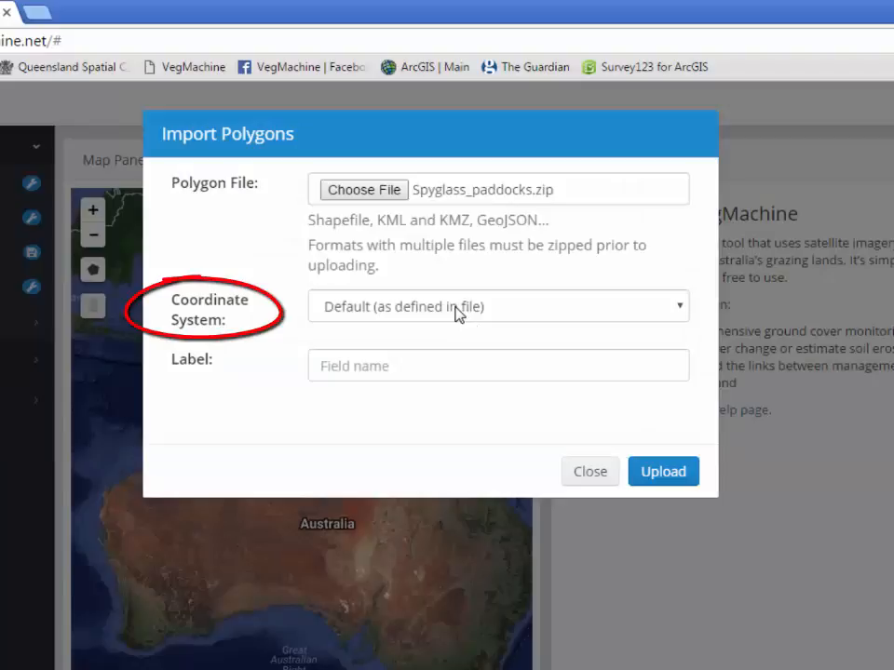
# Enter Pad_Name as the label field and upload the paddock polygons.
pyautogui.click(434, 369)
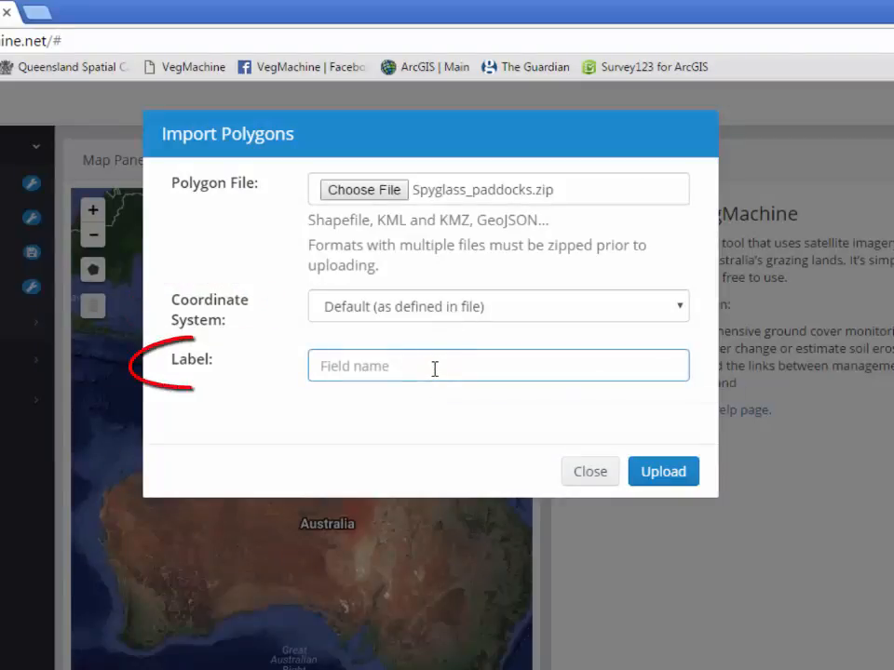
pyautogui.write('Pad')
pyautogui.write('Name')
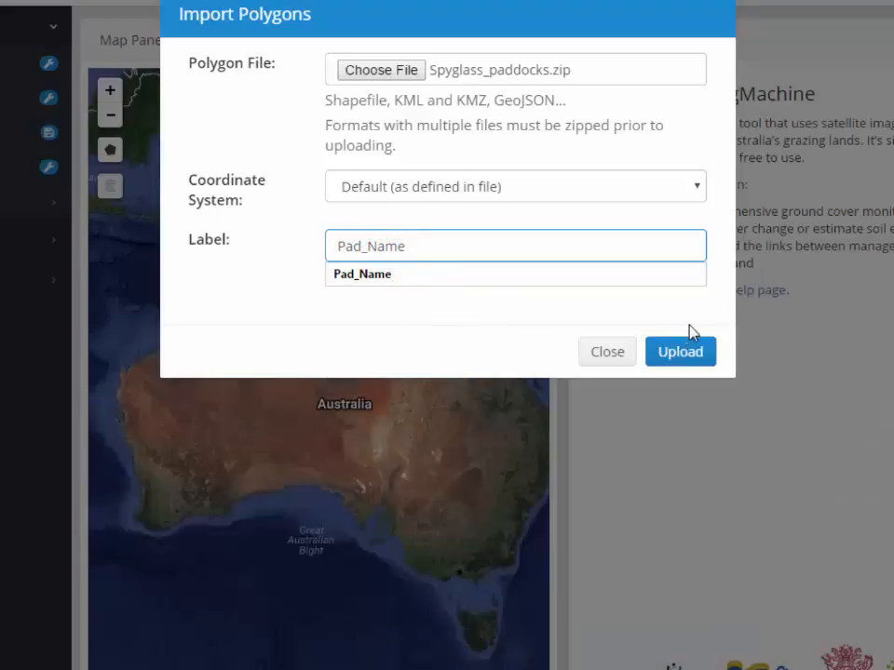
pyautogui.click(677, 355)
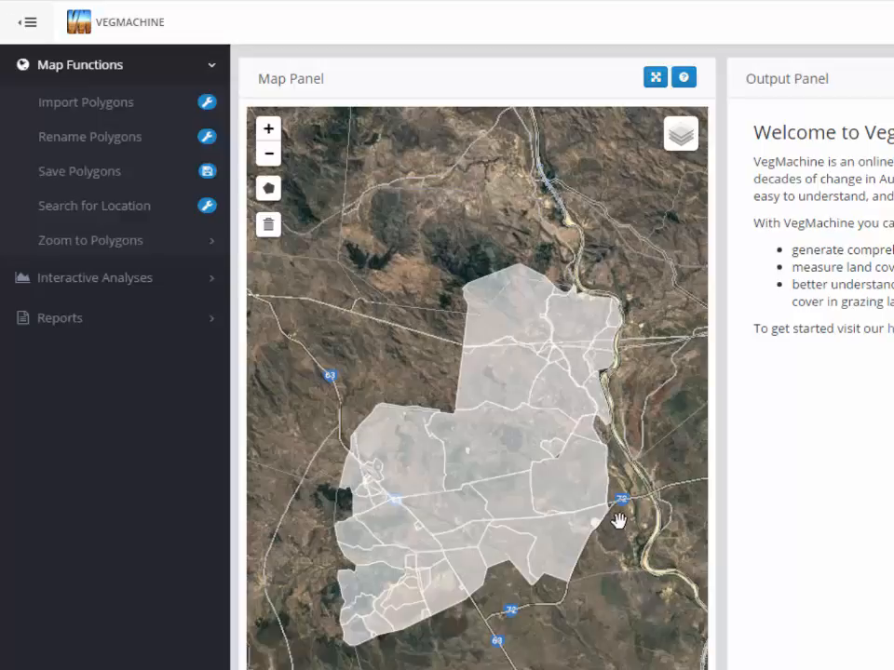
# Select all Spyglass paddocks, including Heritage, Rio Tinto, Walkers Creek, Roberts, Arsenic and Dingo Dam.
pyautogui.click(501, 314)
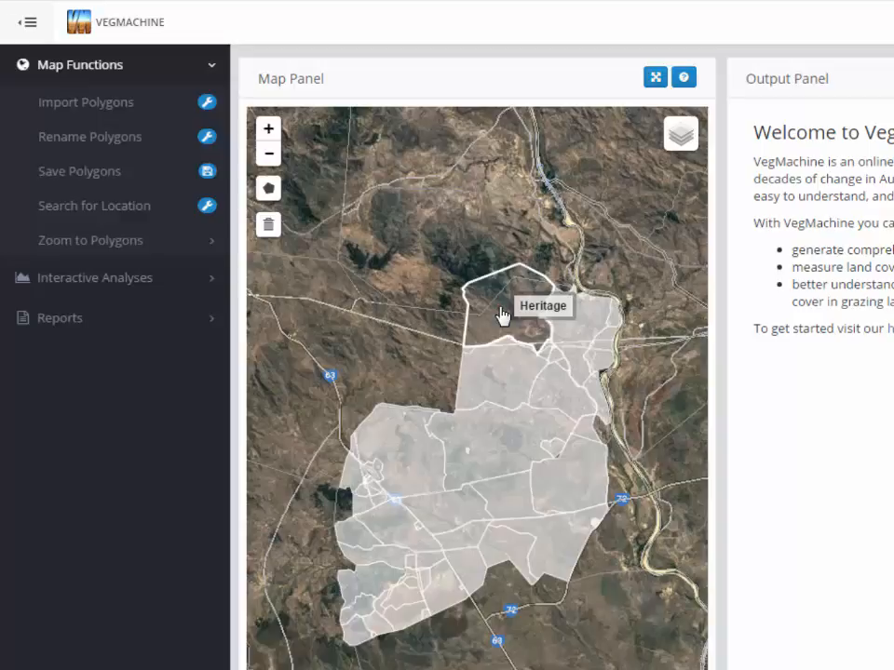
pyautogui.click(499, 389)
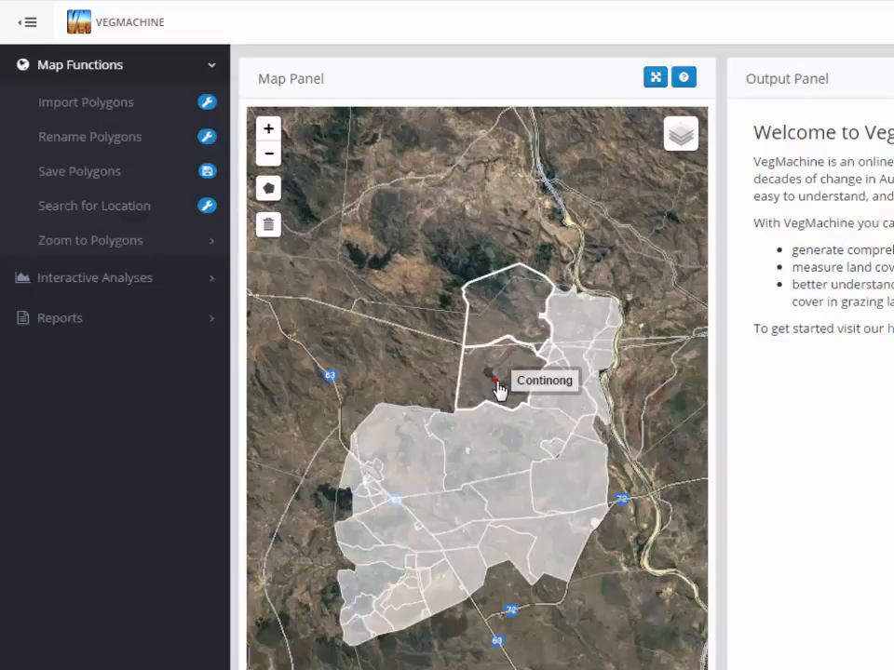
pyautogui.click(499, 452)
pyautogui.click(573, 483)
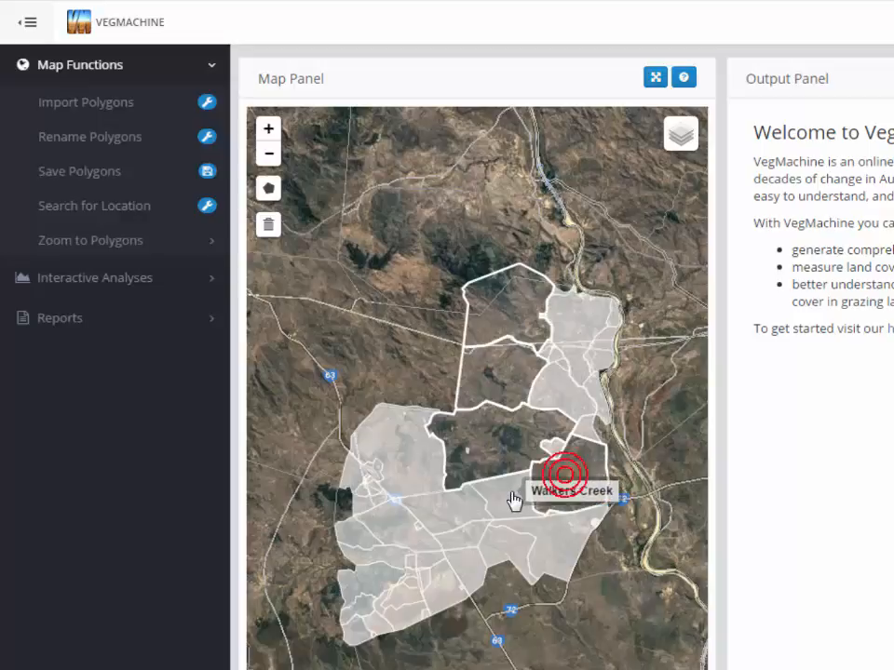
pyautogui.click(508, 500)
pyautogui.click(457, 514)
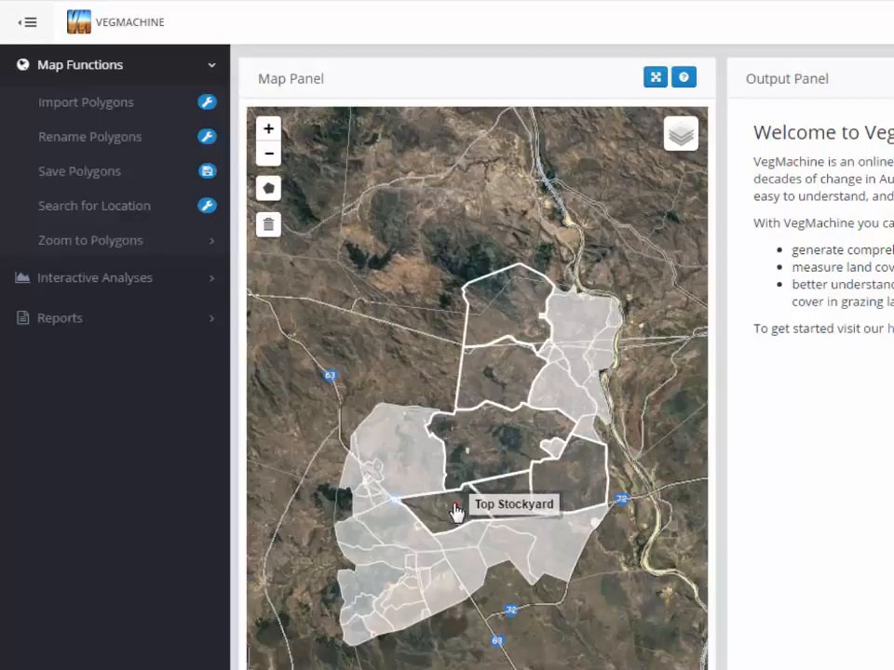
pyautogui.click(409, 466)
pyautogui.click(350, 472)
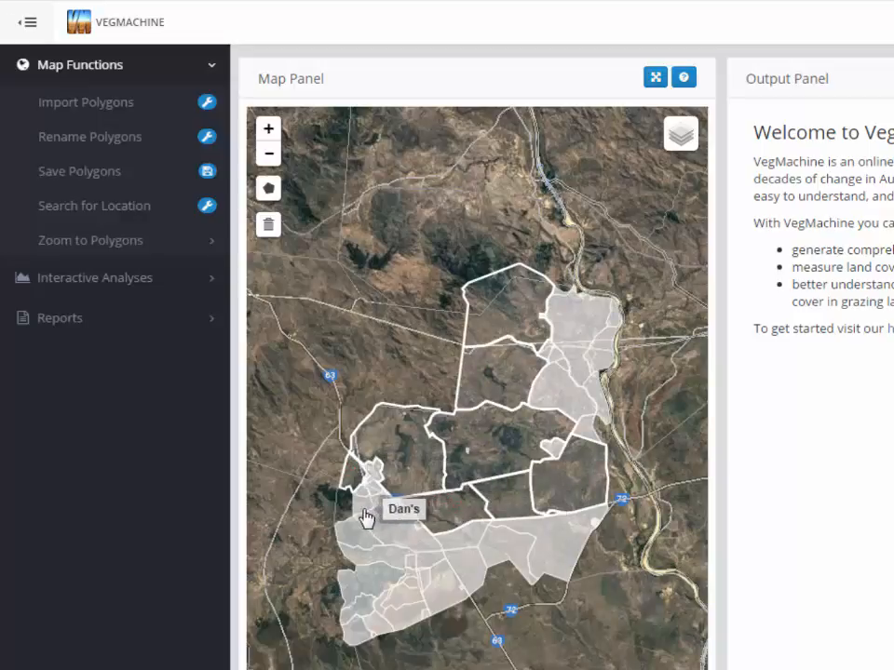
pyautogui.click(362, 513)
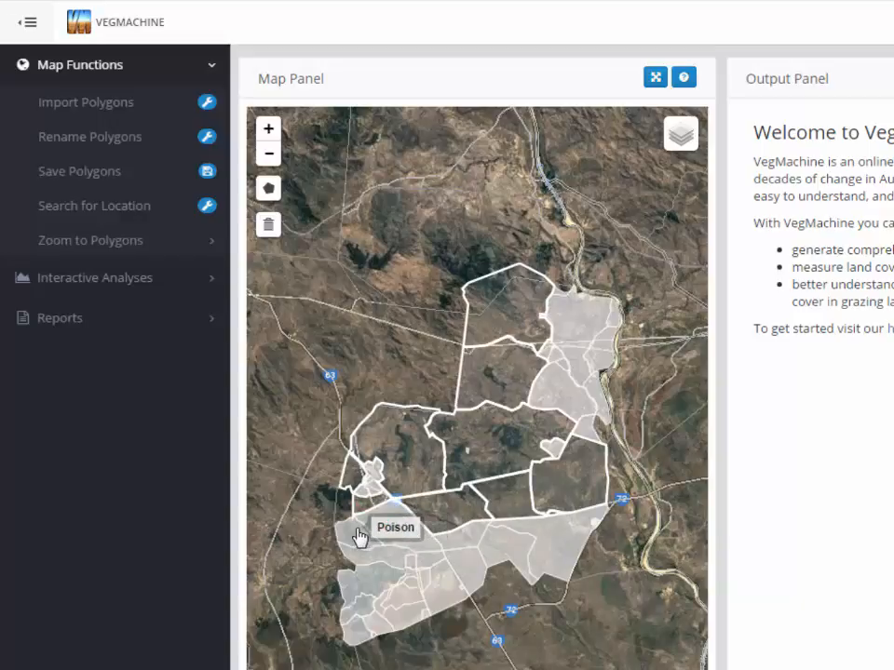
pyautogui.click(356, 529)
pyautogui.click(383, 528)
pyautogui.click(374, 556)
pyautogui.click(364, 581)
pyautogui.click(355, 632)
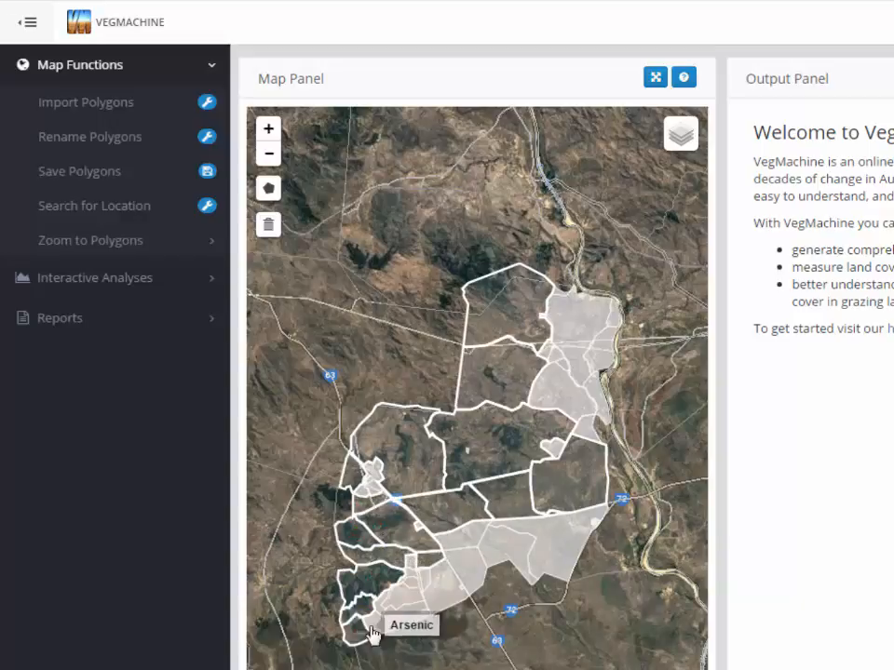
pyautogui.click(370, 630)
pyautogui.click(463, 575)
pyautogui.click(463, 532)
pyautogui.click(495, 544)
pyautogui.click(559, 545)
pyautogui.click(585, 429)
pyautogui.click(564, 392)
pyautogui.click(582, 326)
pyautogui.click(546, 359)
pyautogui.click(553, 447)
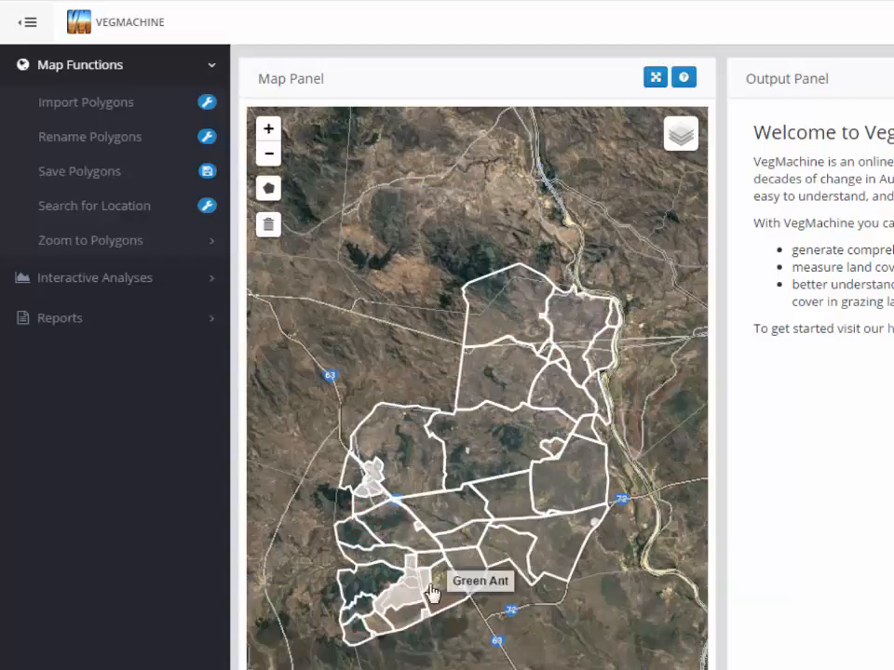
pyautogui.click(400, 598)
pyautogui.click(372, 500)
pyautogui.click(413, 569)
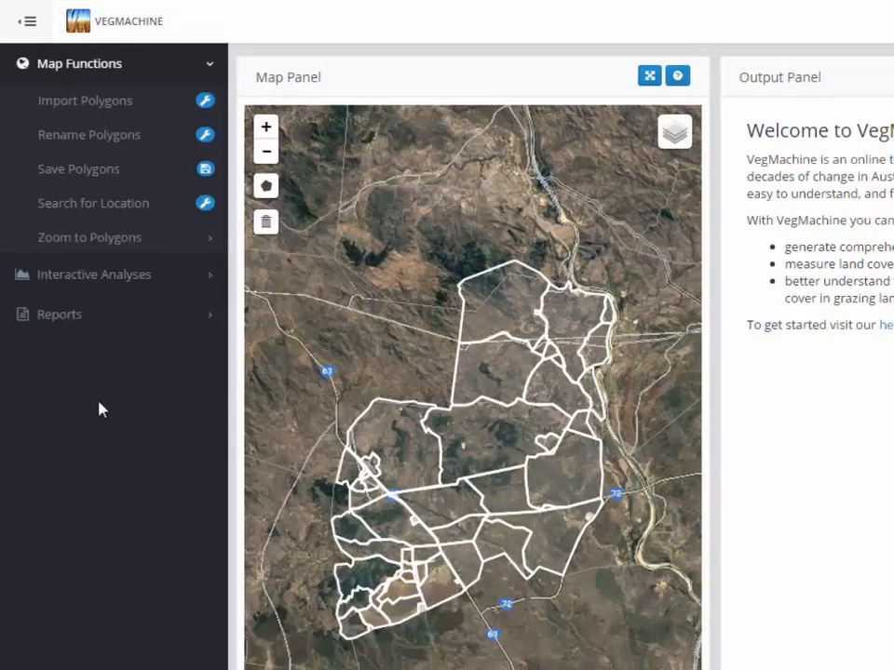
# Open the FORAGE report form and enter the user's e-mail address.
pyautogui.click(69, 313)
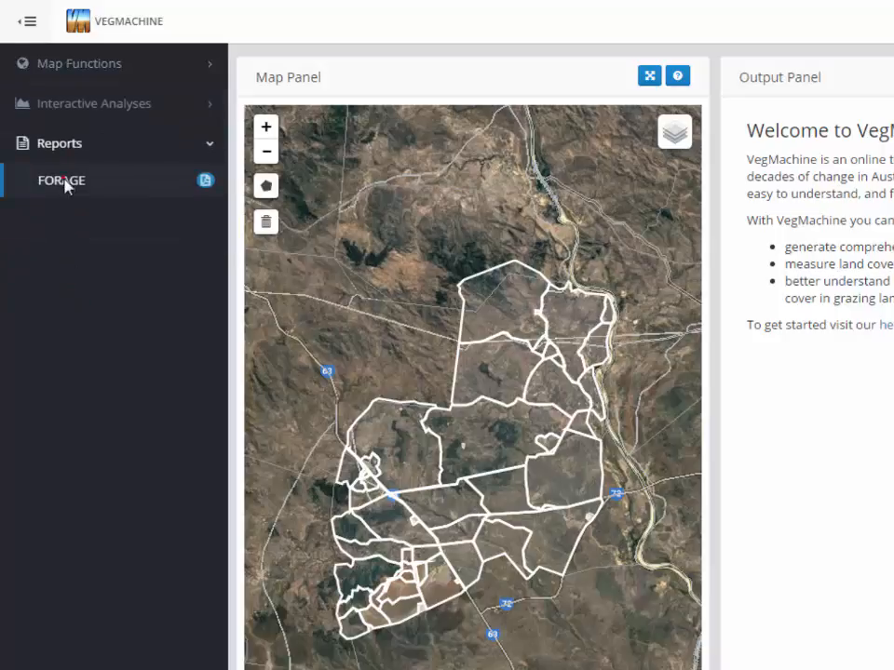
pyautogui.click(66, 186)
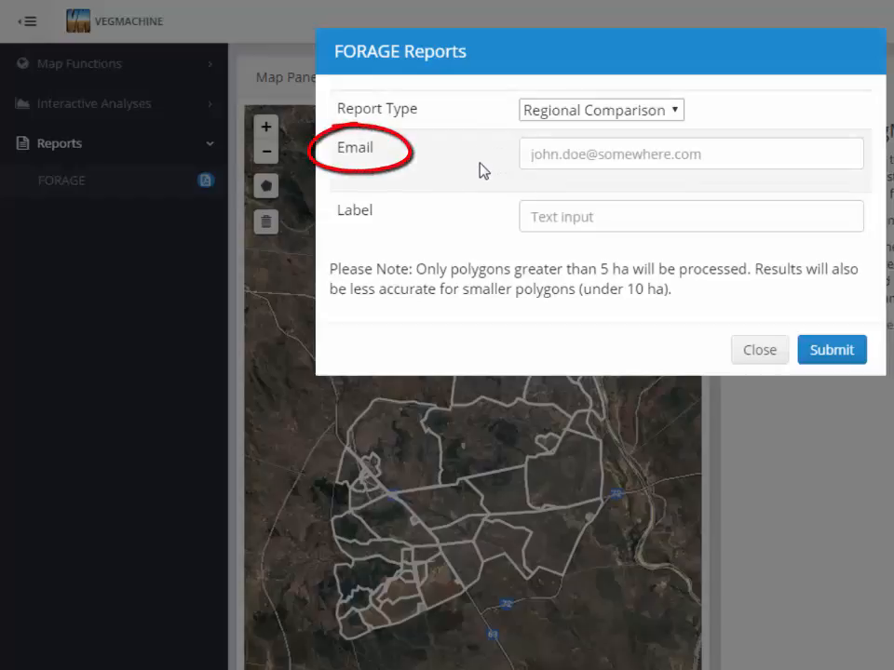
pyautogui.click(528, 155)
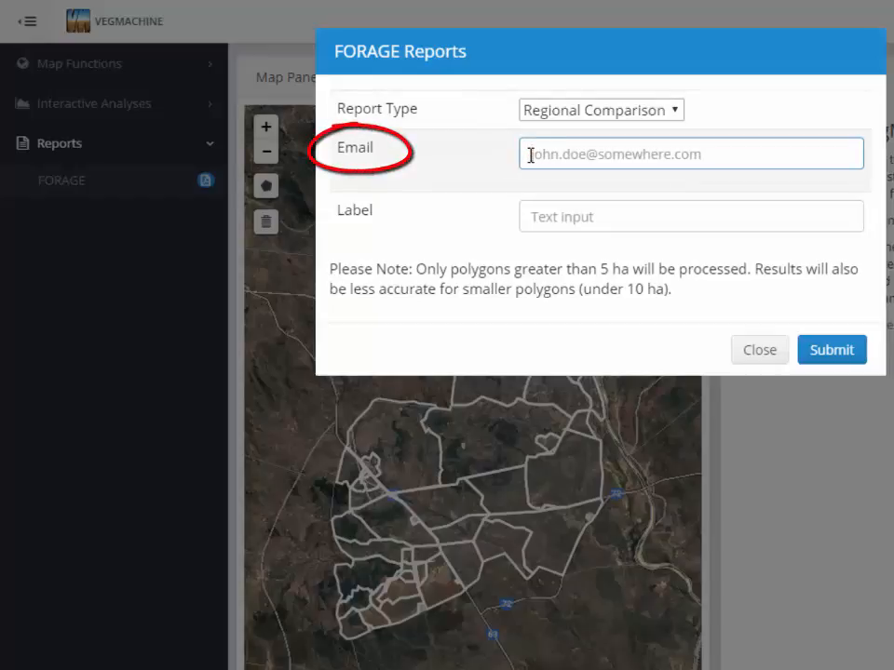
# Label the report Spyglass, submit it, and dismiss the Report Requested message.
pyautogui.click(533, 217)
pyautogui.write('Spyglass')
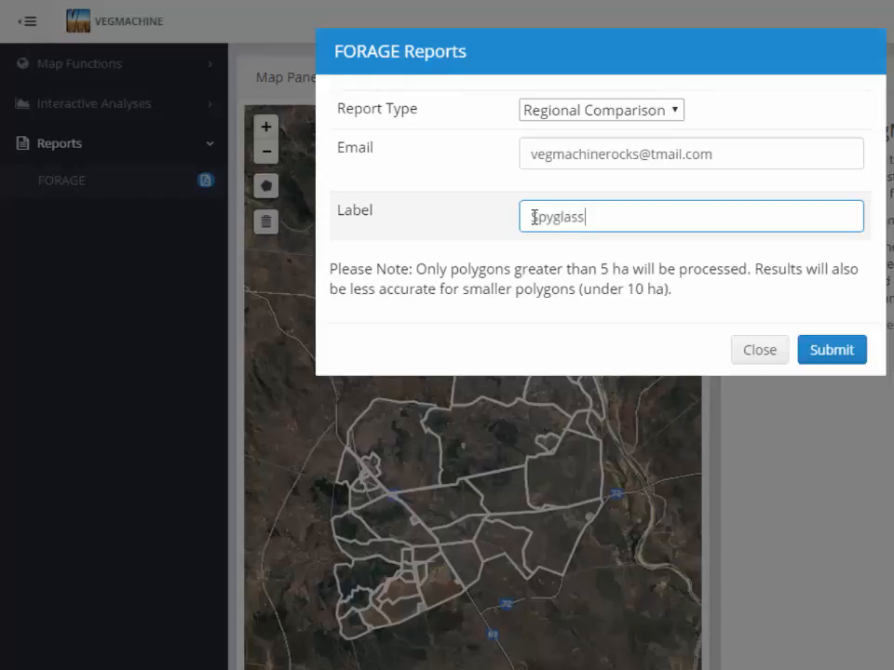
pyautogui.click(826, 353)
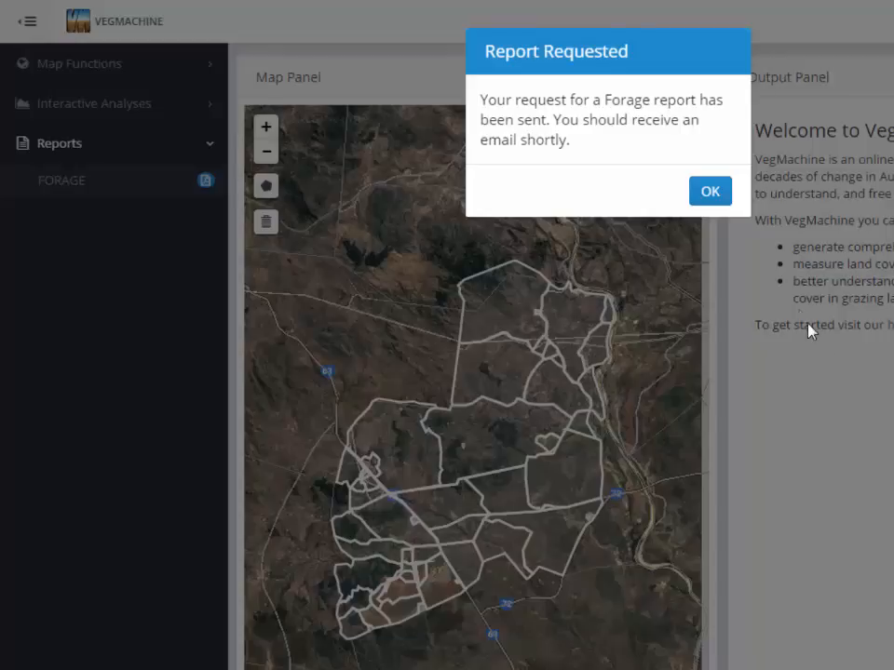
pyautogui.click(705, 195)
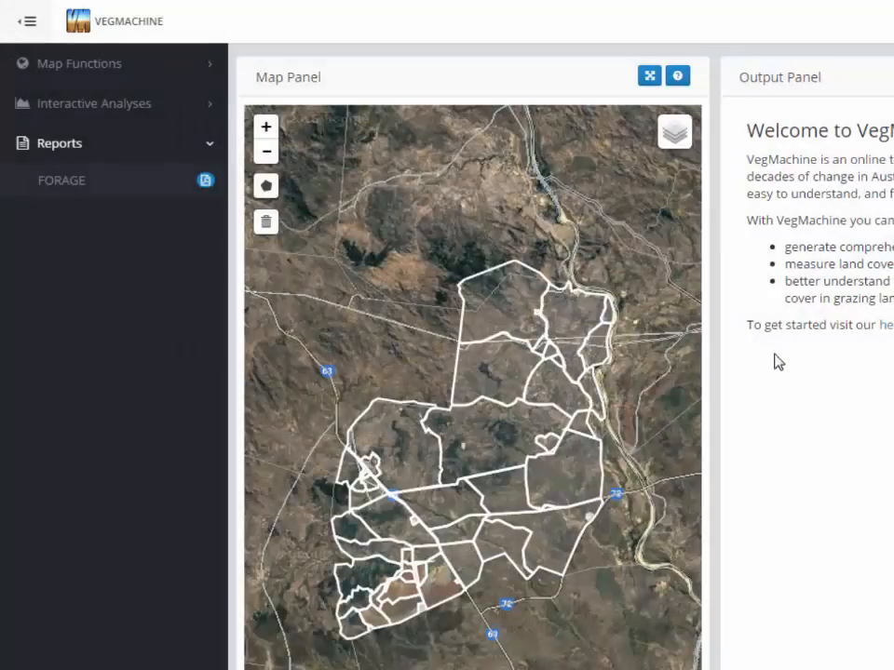